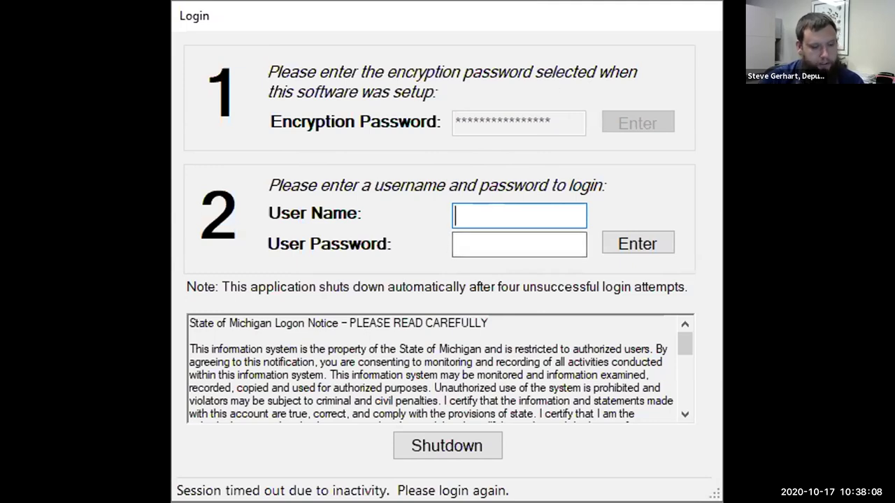
Step: Log back in with the administrator user name and password, retyping the mistyped password
type("ADMIN")
key("Tab")
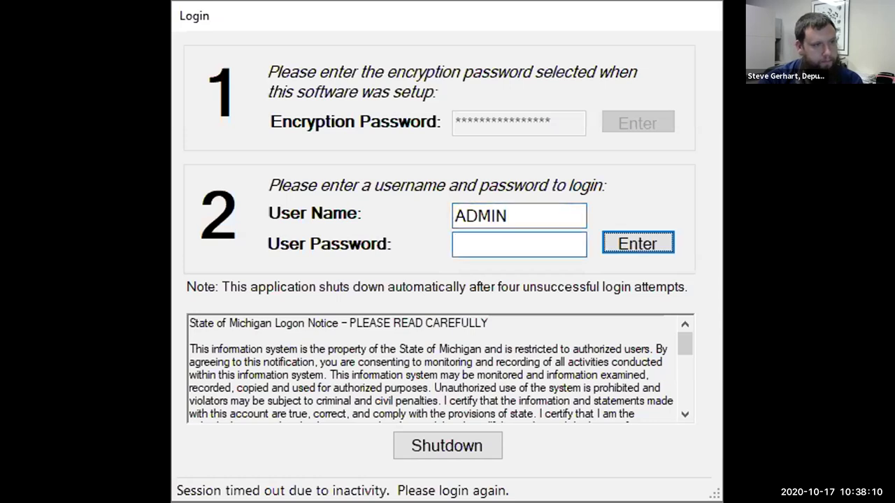
type("****")
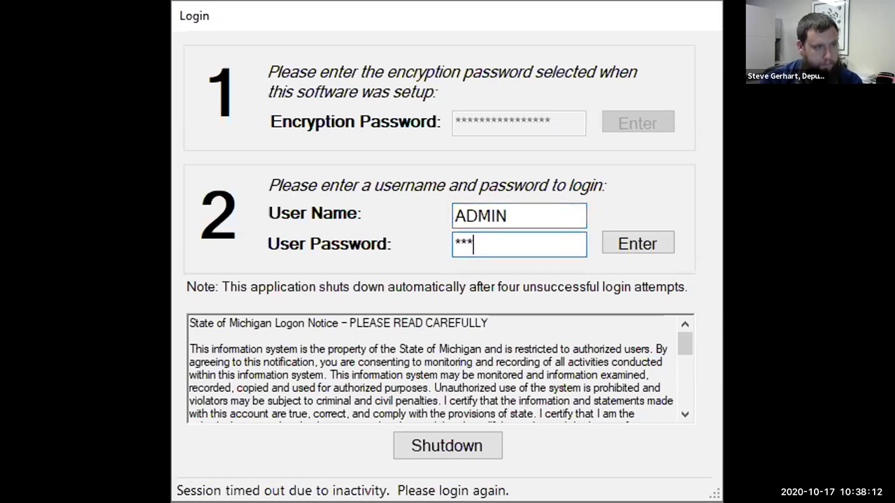
type("*")
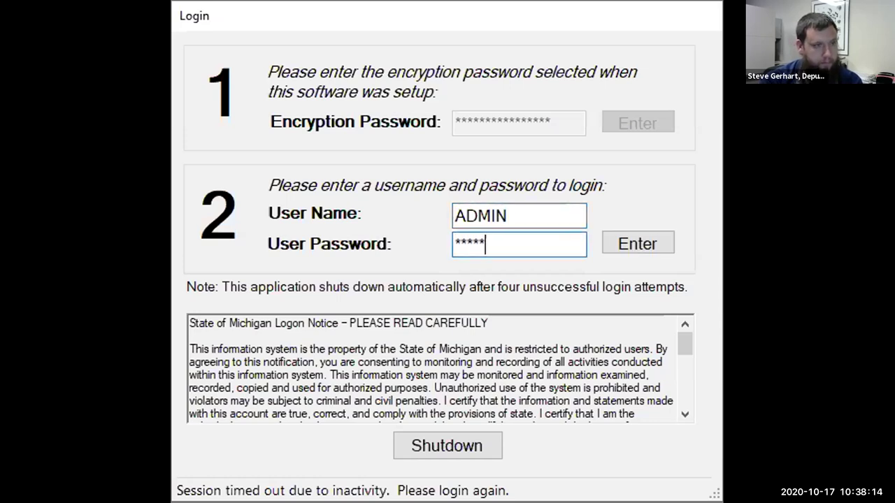
key("BackSpace")
key("Return")
key("BackSpace")
key("BackSpace")
key("BackSpace")
key("BackSpace")
type("**")
key("BackSpace")
key("BackSpace")
type("*****")
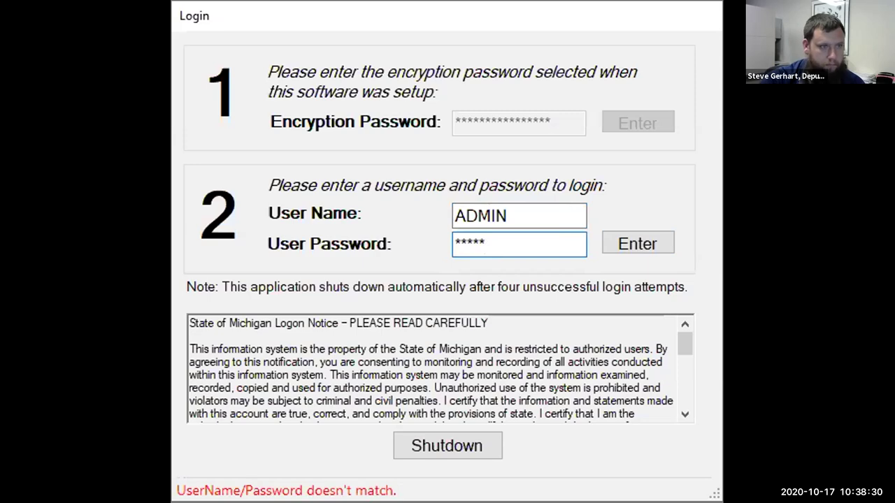
key("Return")
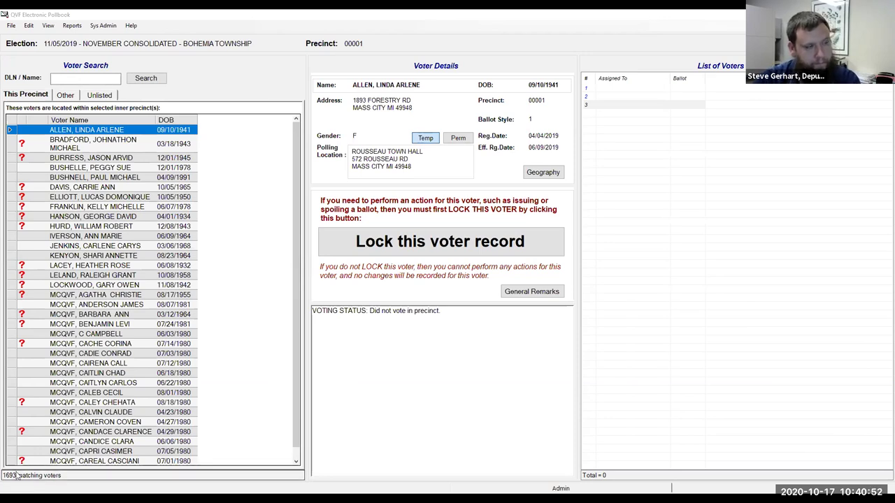
Step: Switch the DLN / Name search to the Other tab to list out-of-precinct voters
left_click(71, 78)
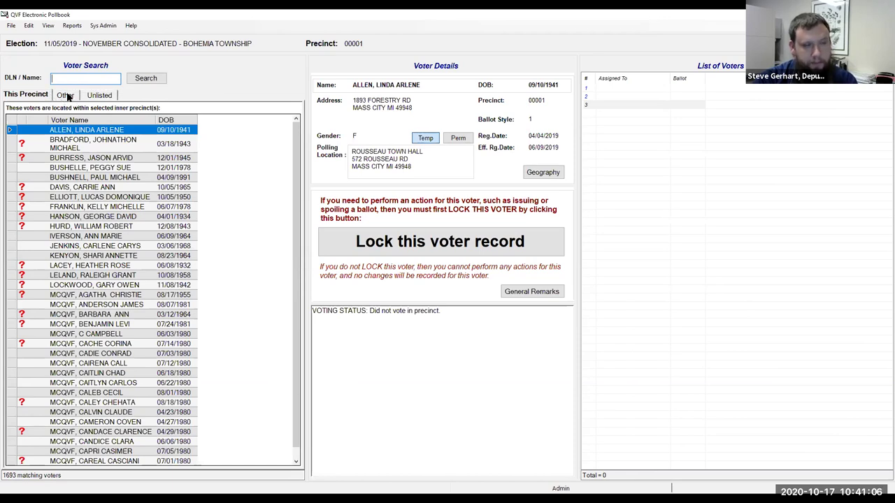
left_click(65, 96)
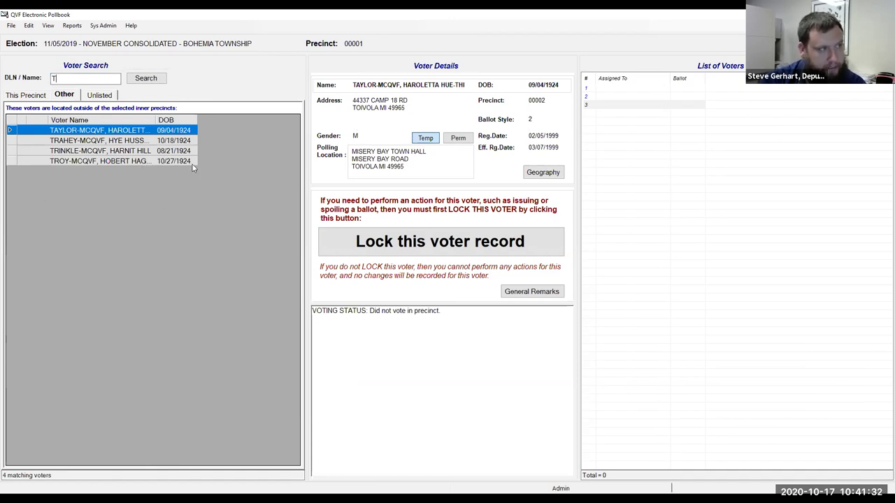
Step: Clear the 'RI' name search and show the Unlisted voters, which is empty
type("R")
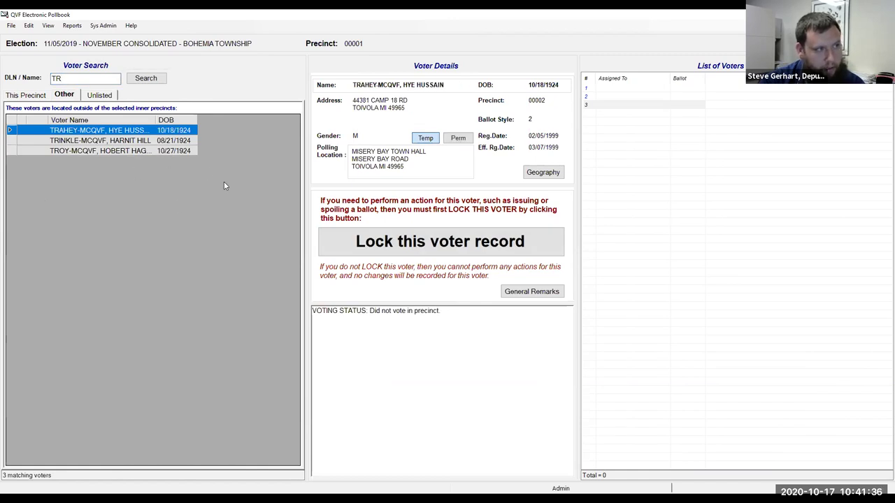
type("I")
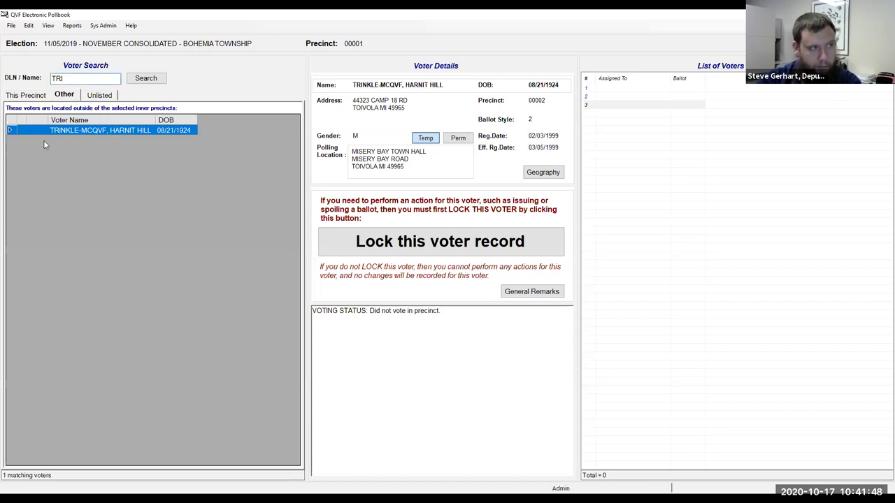
key("BackSpace")
key("BackSpace")
key("BackSpace")
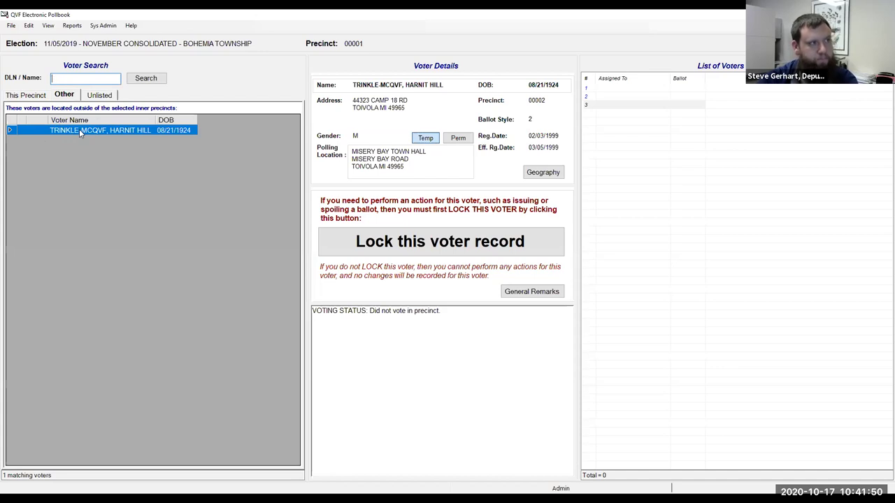
left_click(100, 95)
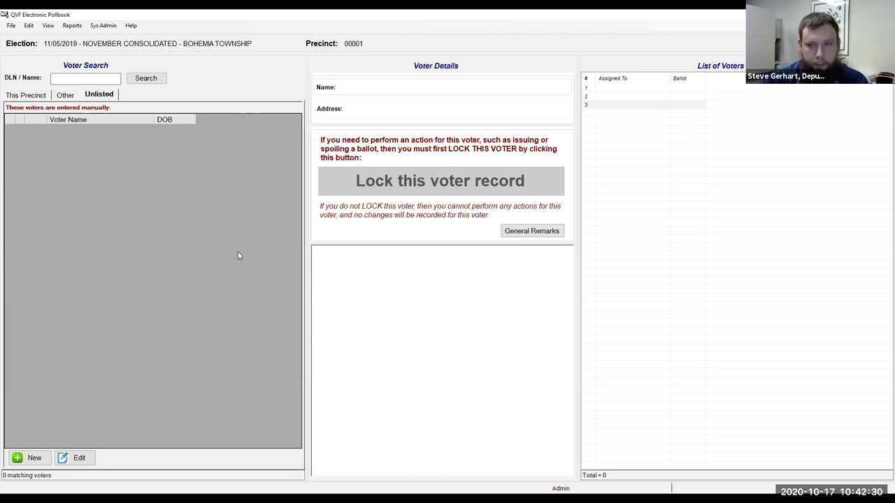
Step: Toggle between the This Precinct and Other tabs, ending on the empty Other list
left_click(74, 97)
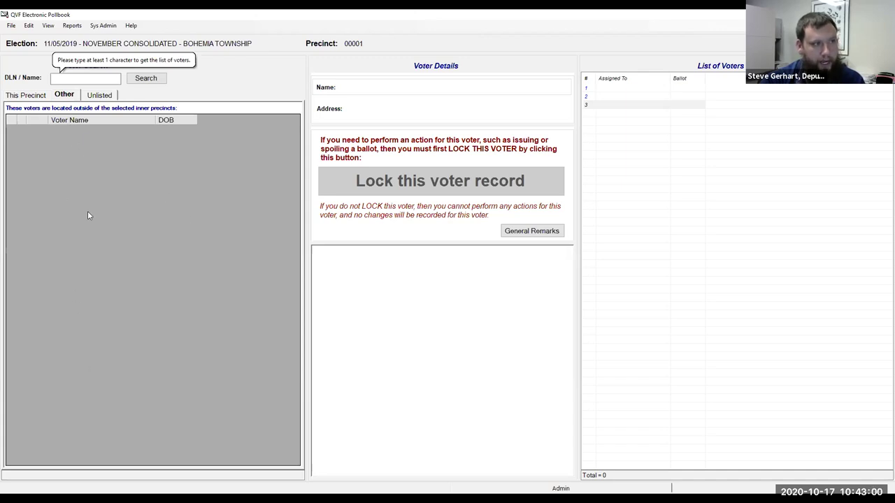
left_click(41, 98)
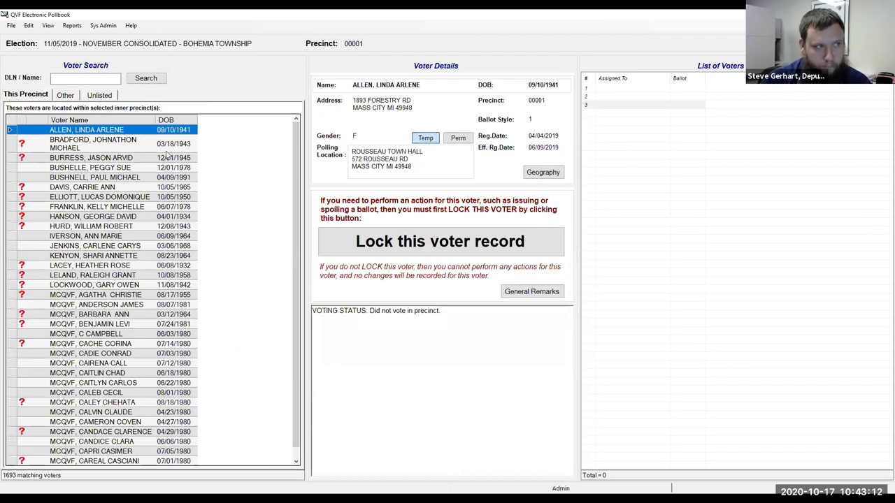
left_click(65, 97)
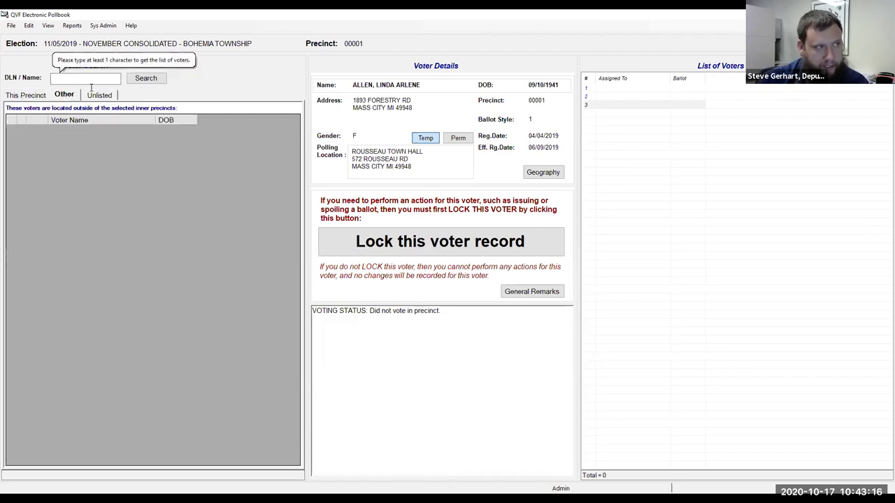
left_click(38, 96)
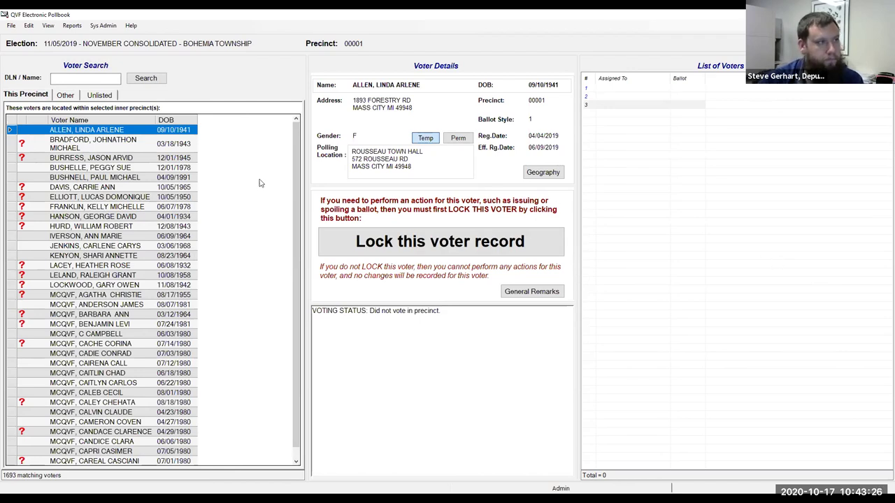
left_click(61, 98)
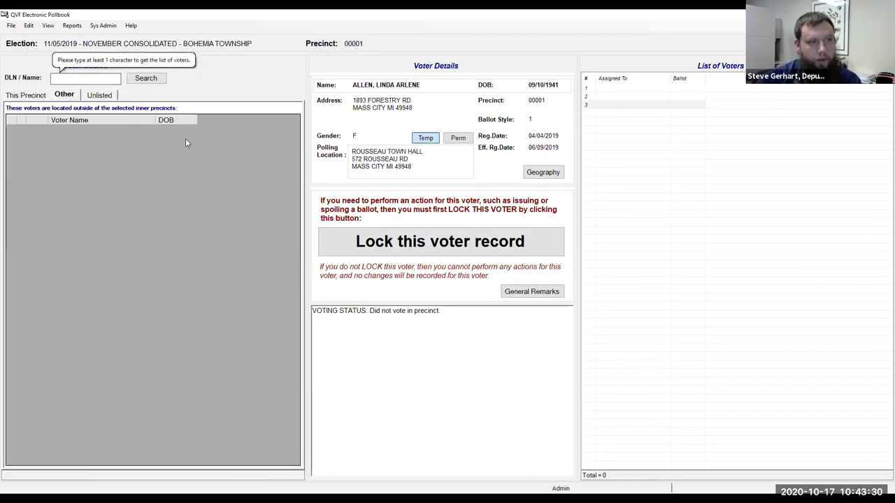
Step: Search out-of-precinct voters for 'KR', finding one precinct 00002 voter
left_click(93, 81)
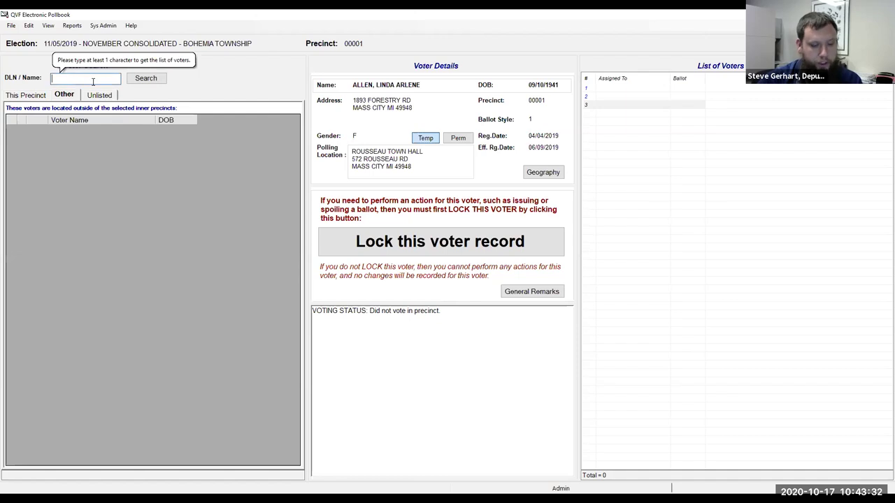
type("KR")
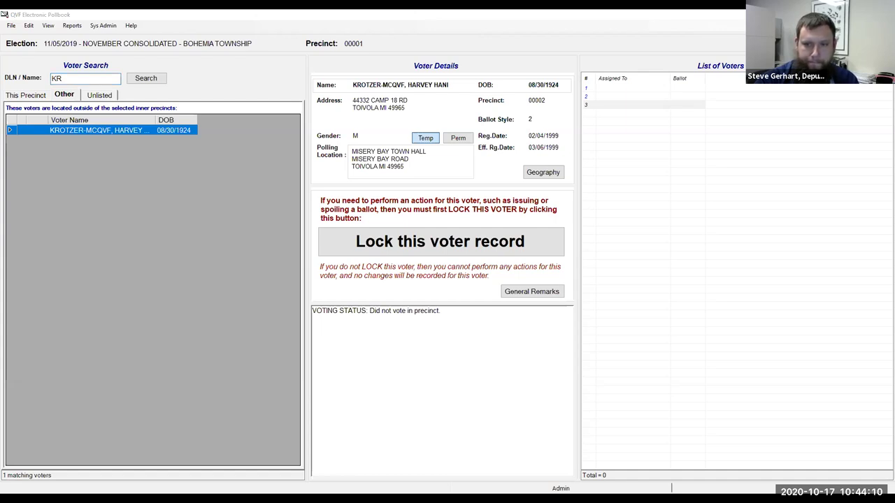
Step: Return to This Precinct and clear the 'KR' search to show all 1693 voters
left_click(29, 96)
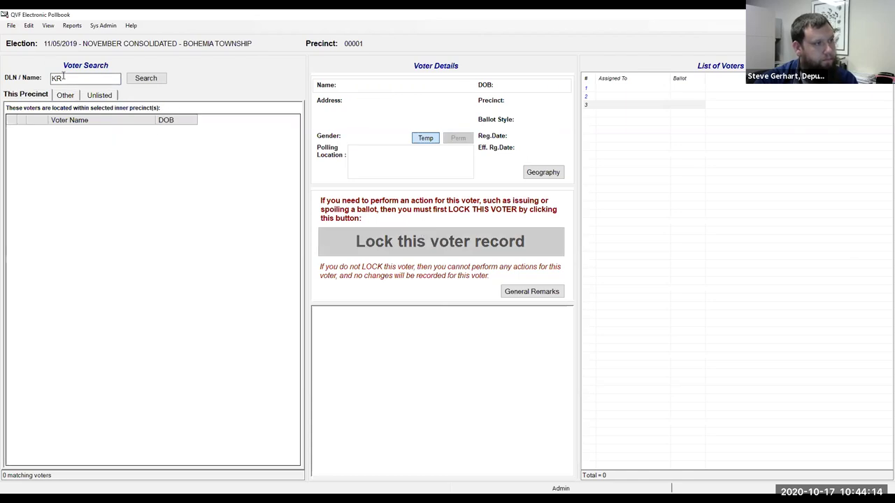
key("BackSpace")
key("BackSpace")
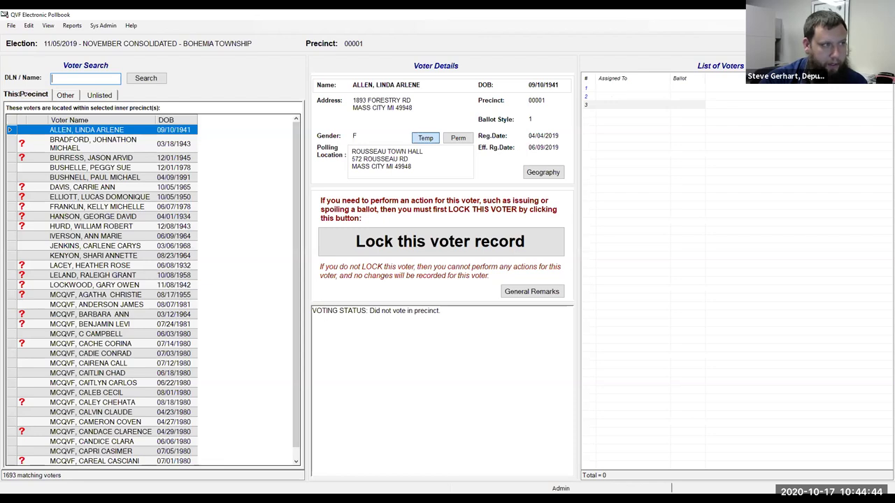
left_click(81, 255)
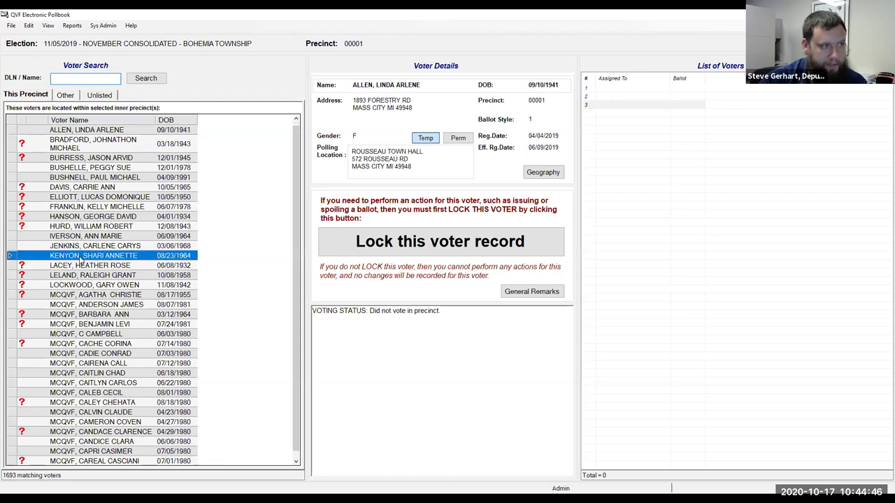
left_click(91, 314)
left_click(96, 374)
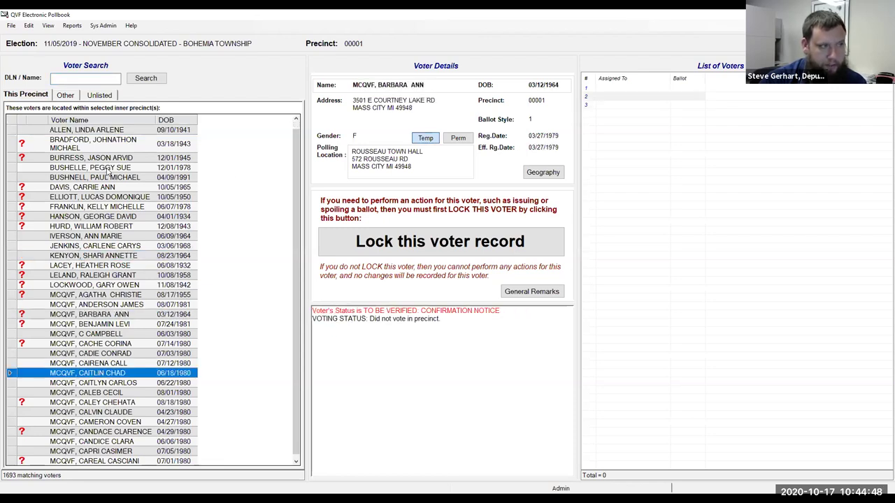
left_click(108, 169)
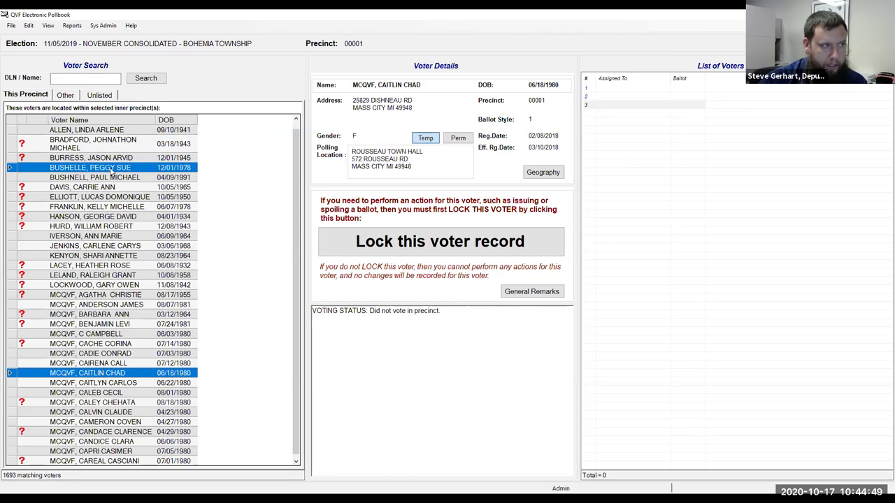
left_click(116, 364)
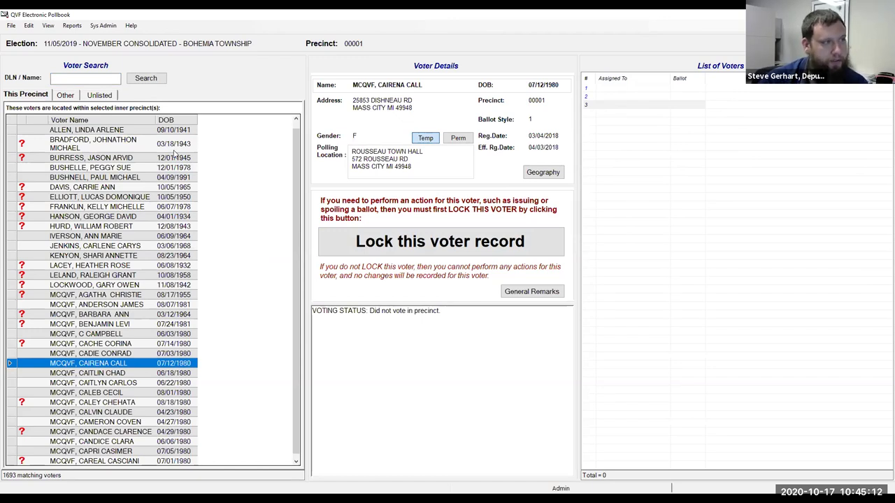
left_click(120, 374)
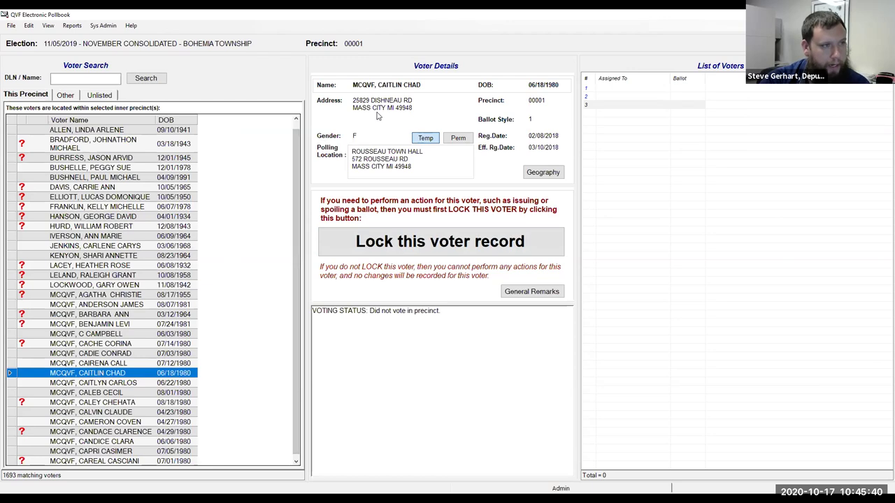
left_click(410, 240)
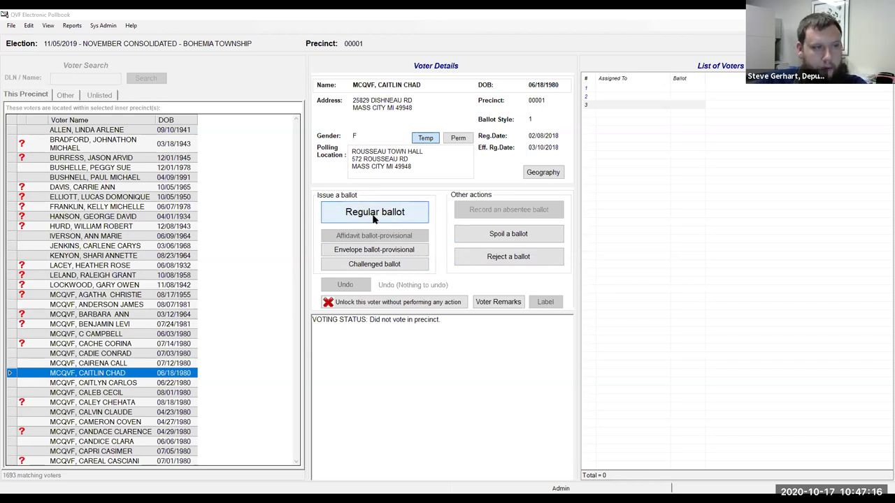
Step: Start a Regular ballot and replace the suggested number 00000104 with 101
left_click(374, 213)
left_click(548, 273)
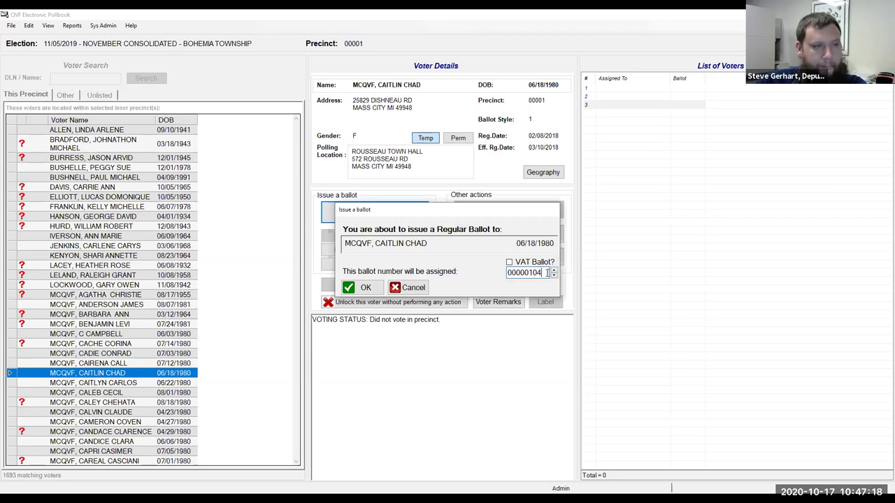
key("BackSpace")
key("BackSpace")
key("BackSpace")
key("BackSpace")
key("BackSpace")
key("BackSpace")
key("BackSpace")
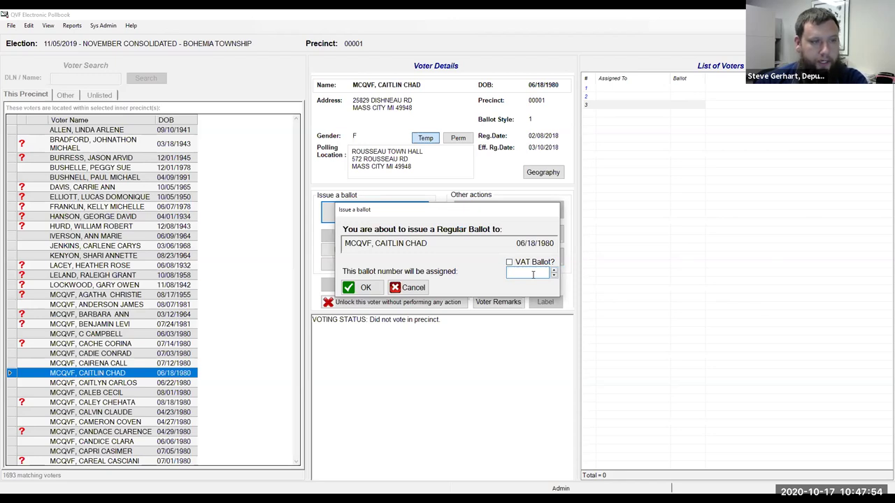
type("101")
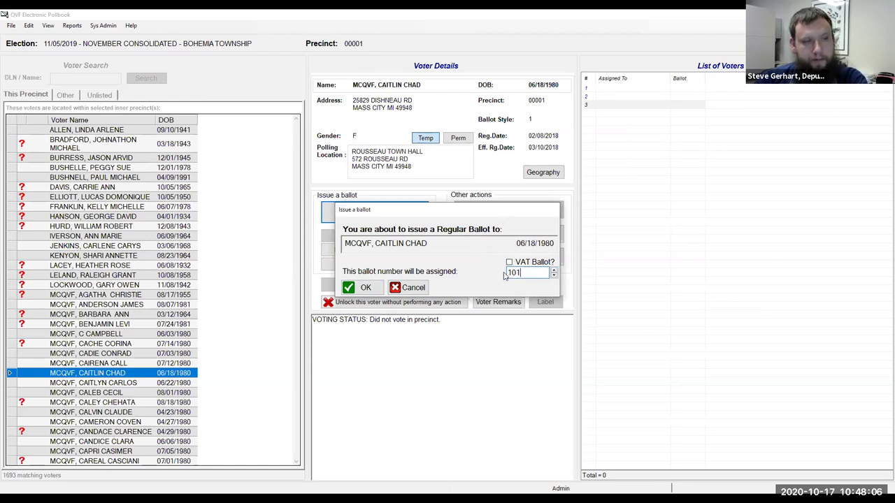
Step: Confirm issuing regular ballot 00000101, marking the voter as voted in precinct
left_click(374, 288)
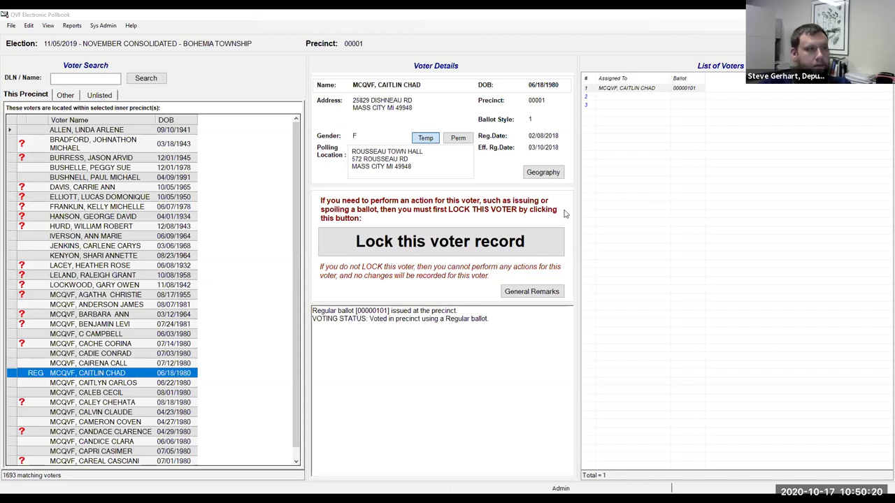
left_click(79, 144)
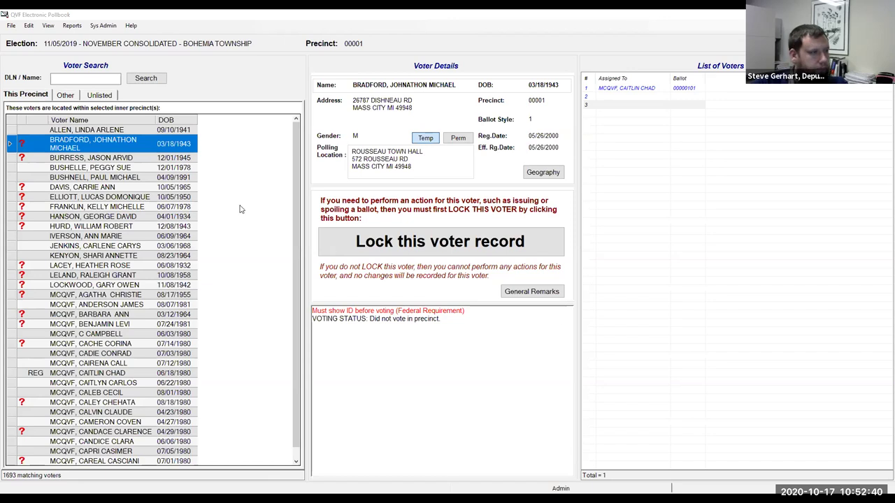
left_click(128, 161)
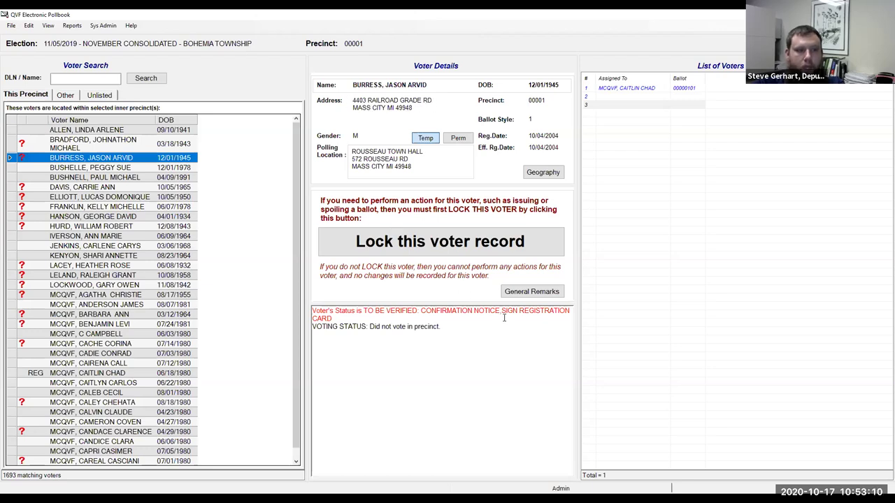
left_click_drag(501, 312, 535, 321)
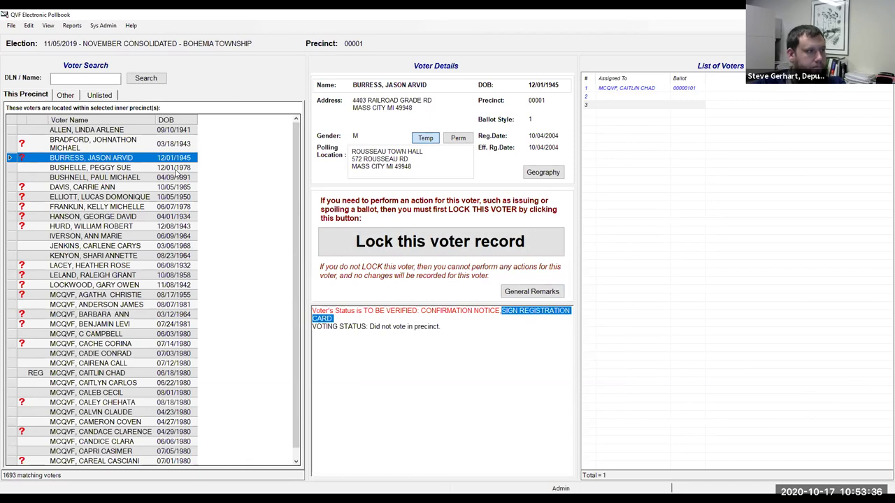
left_click(89, 191)
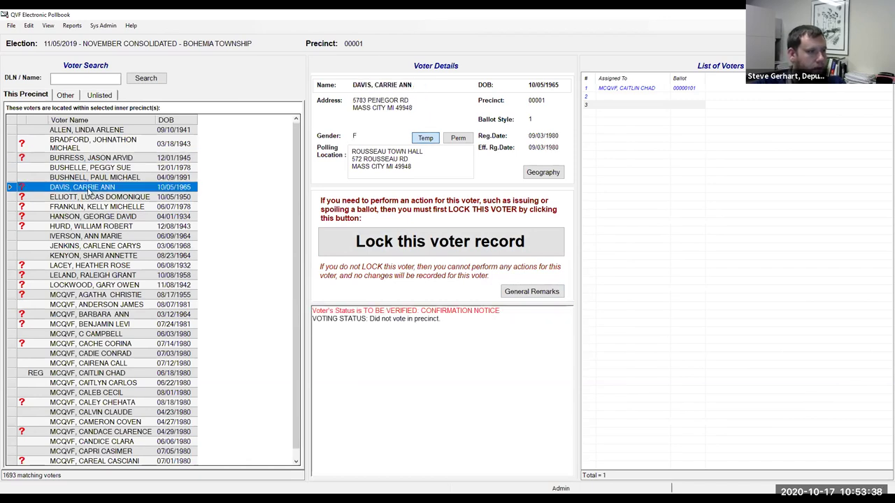
left_click(85, 198)
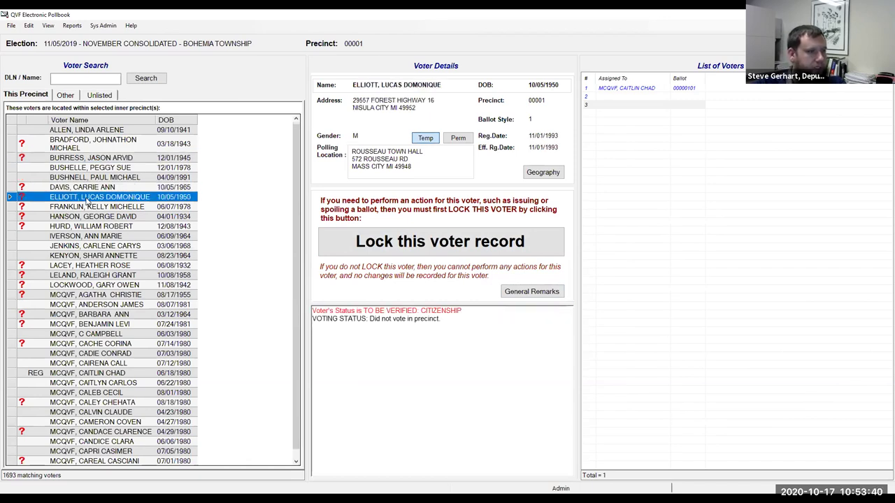
left_click(85, 188)
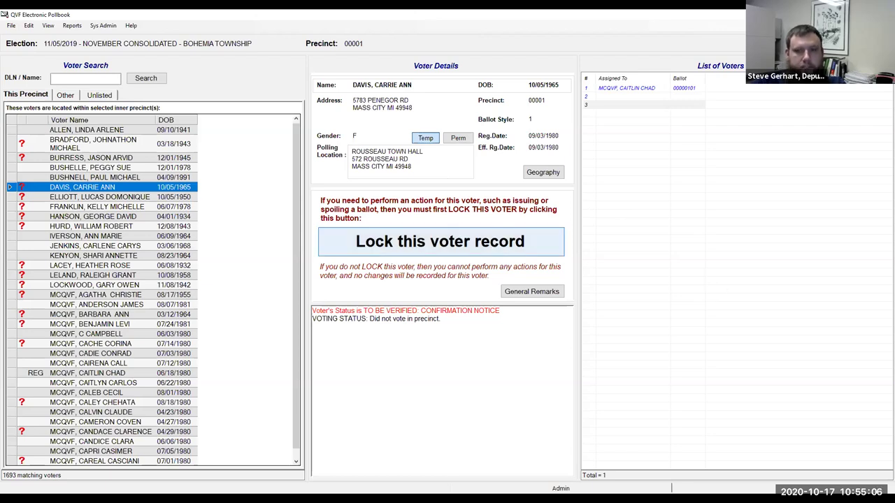
left_click(428, 246)
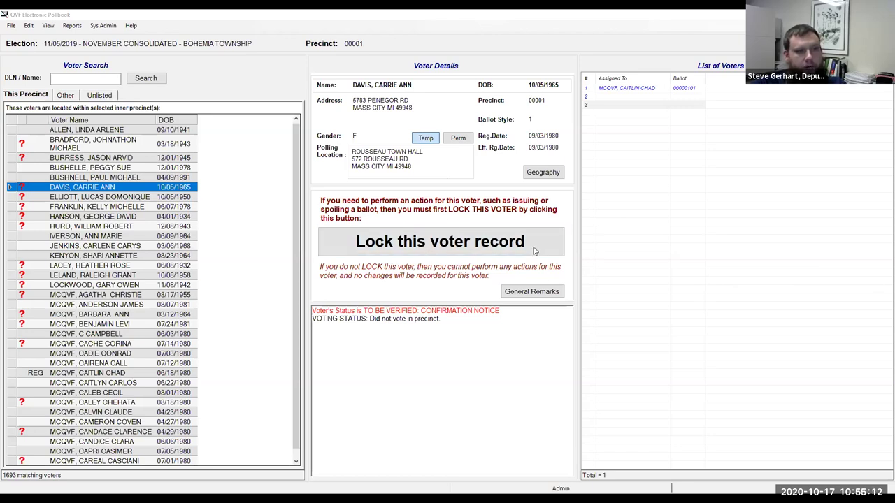
left_click(424, 248)
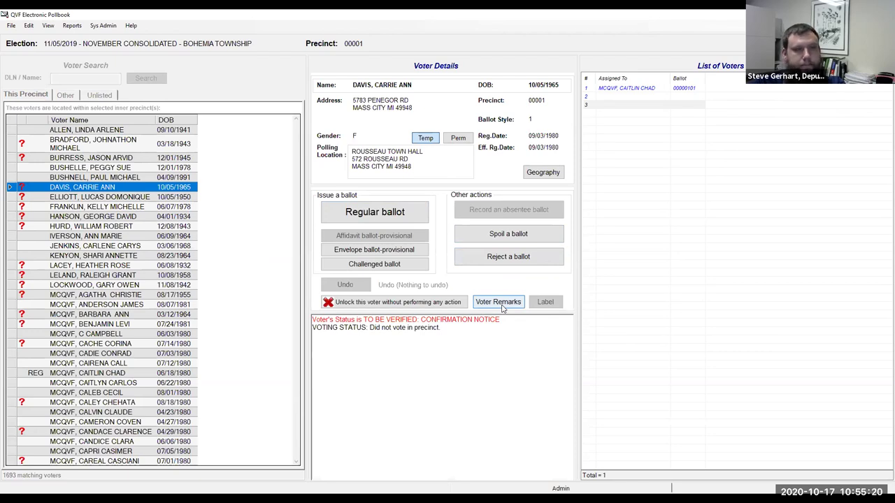
left_click(501, 306)
type("voter confirm ")
type("c")
type("ddress.")
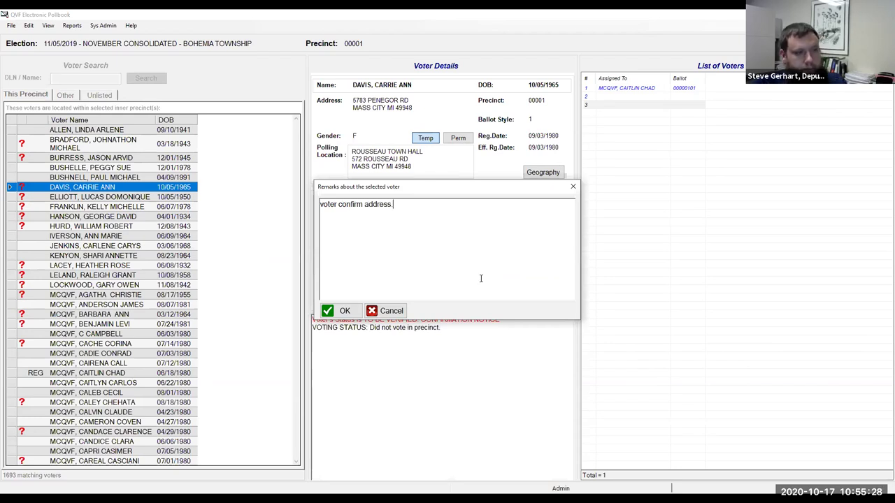
left_click(343, 310)
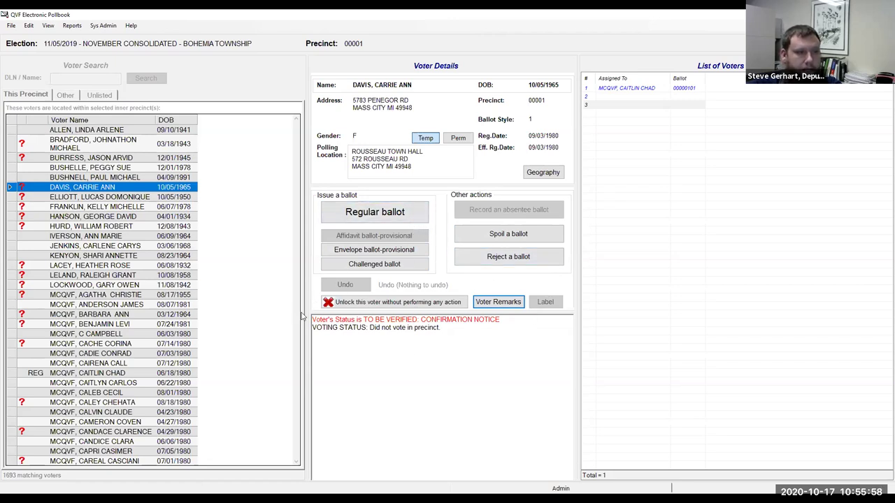
left_click(382, 218)
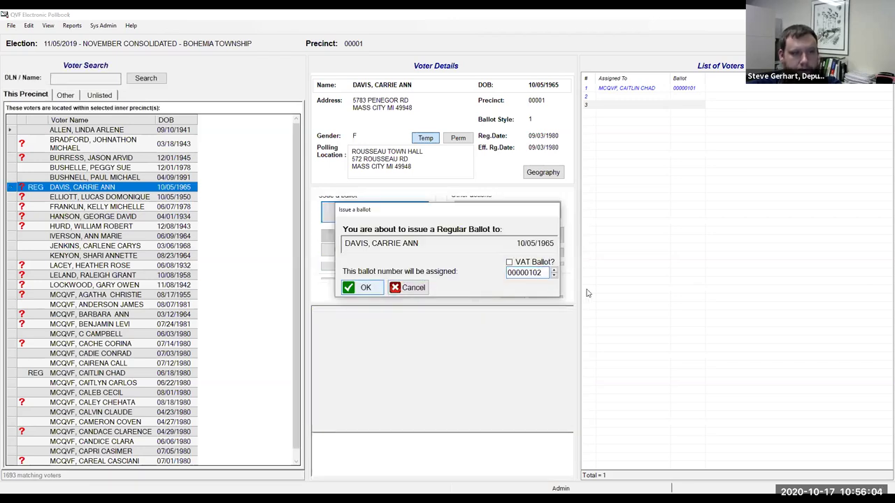
key("Return")
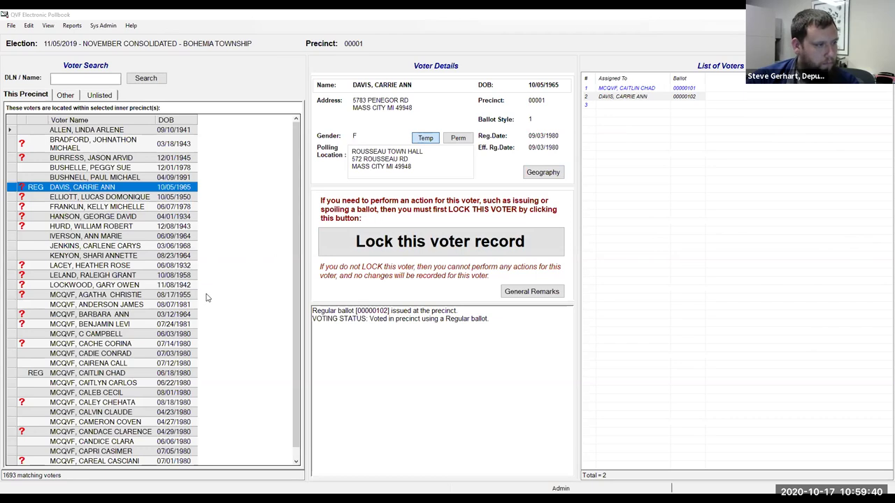
key("Down")
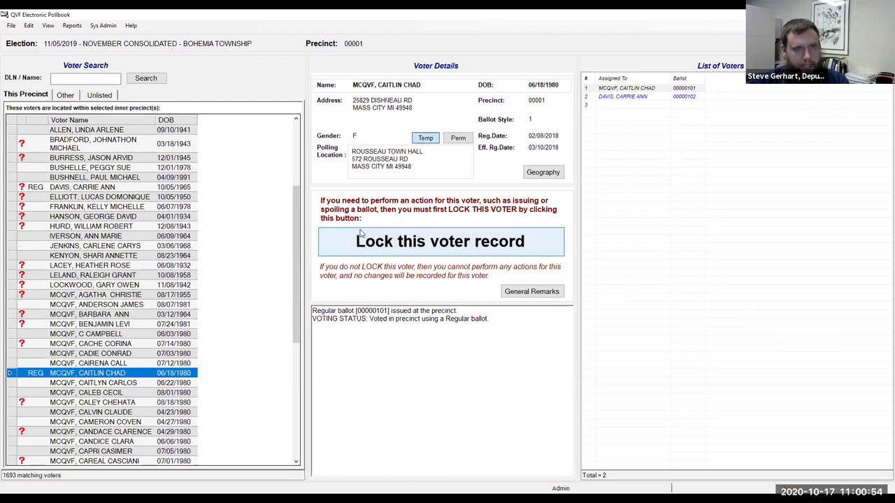
left_click(466, 244)
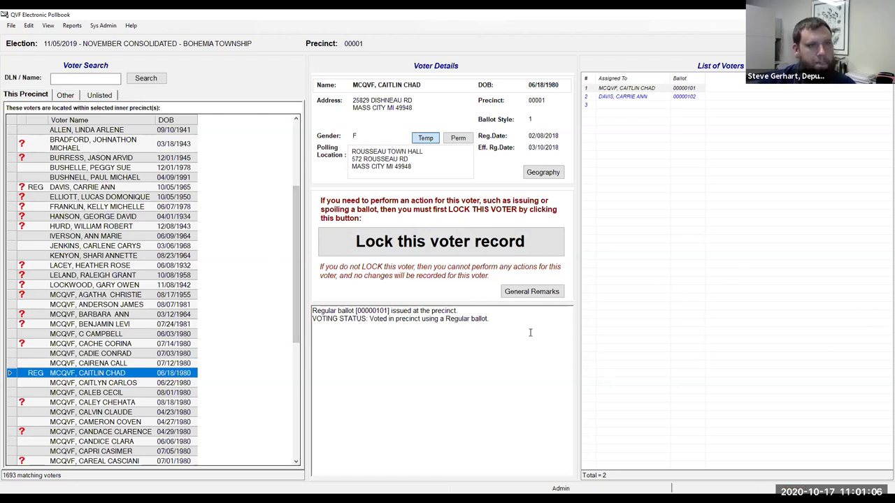
key("Down")
key("Down")
key("Down")
key("Down")
key("Down")
key("Down")
key("Down")
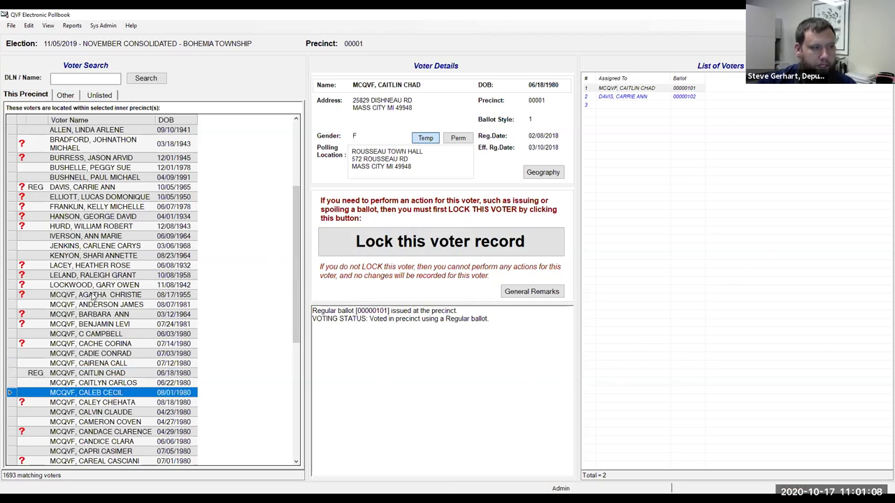
left_click(116, 375)
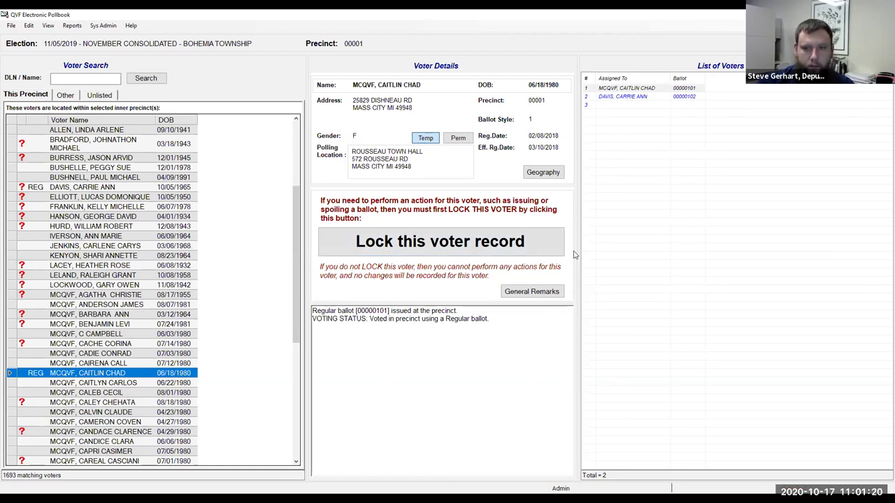
left_click(460, 236)
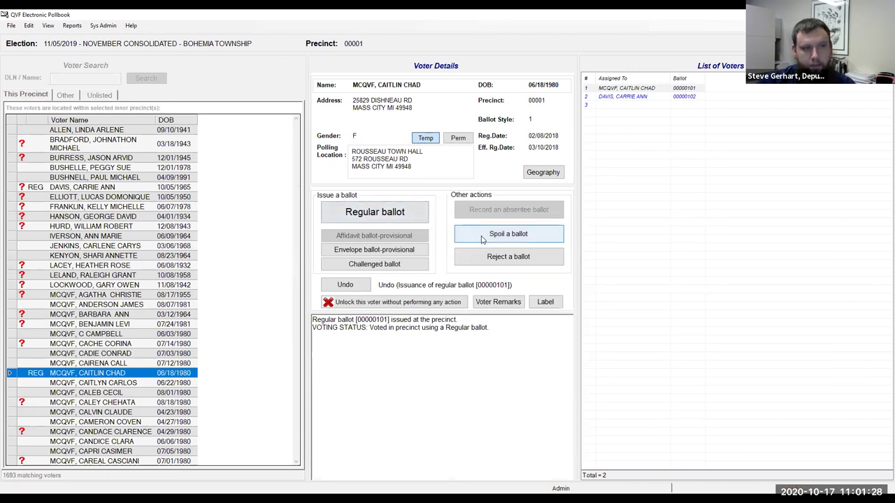
left_click(481, 240)
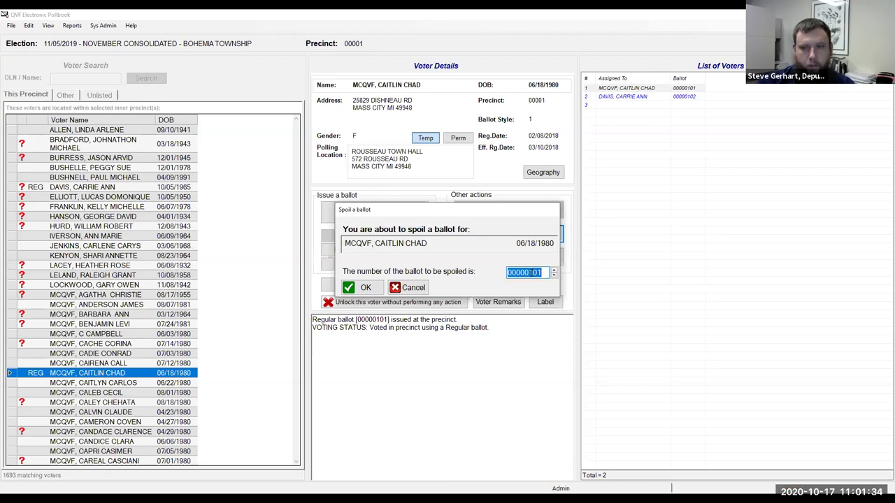
left_click(366, 288)
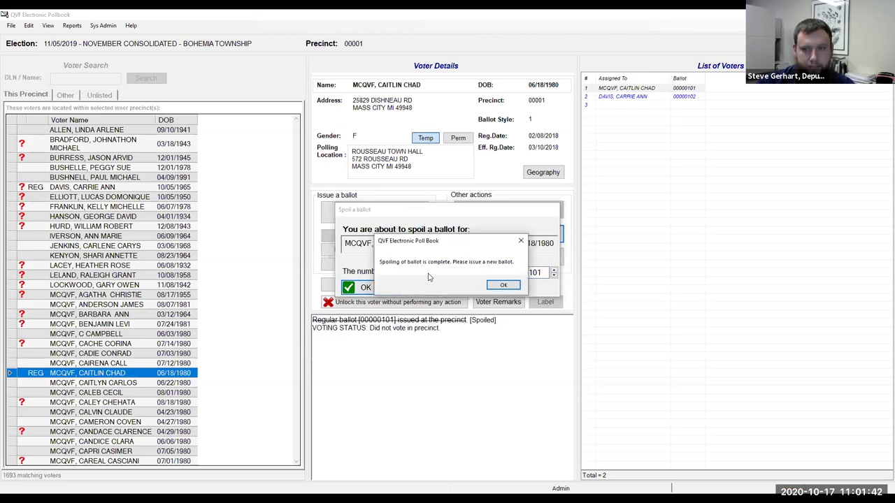
left_click(502, 287)
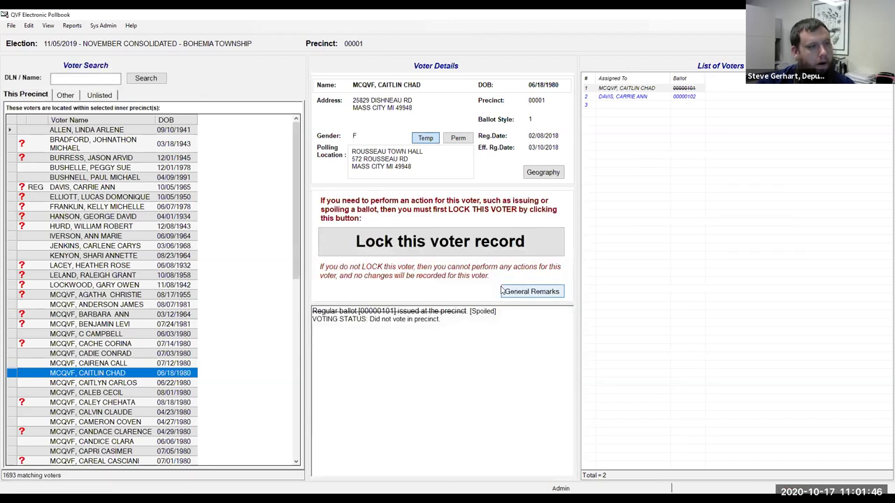
left_click(451, 255)
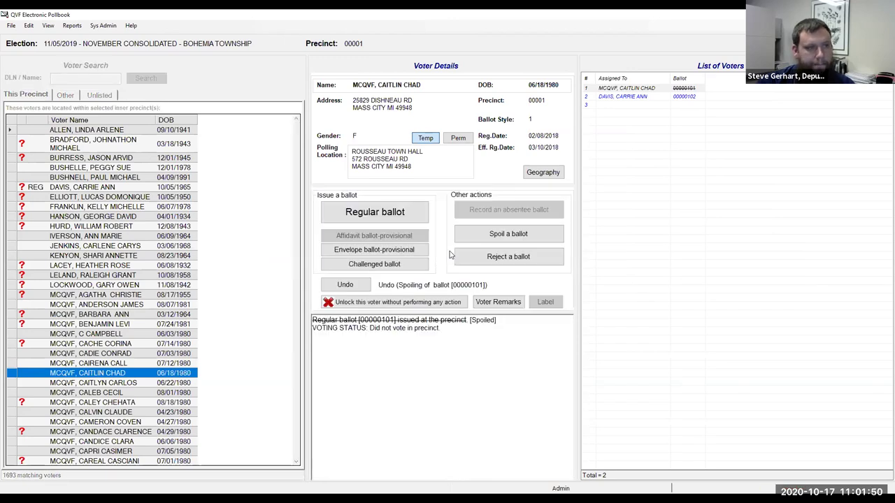
Step: Issue replacement regular ballot 00000103 to the 06/18/1980 voter
left_click(370, 213)
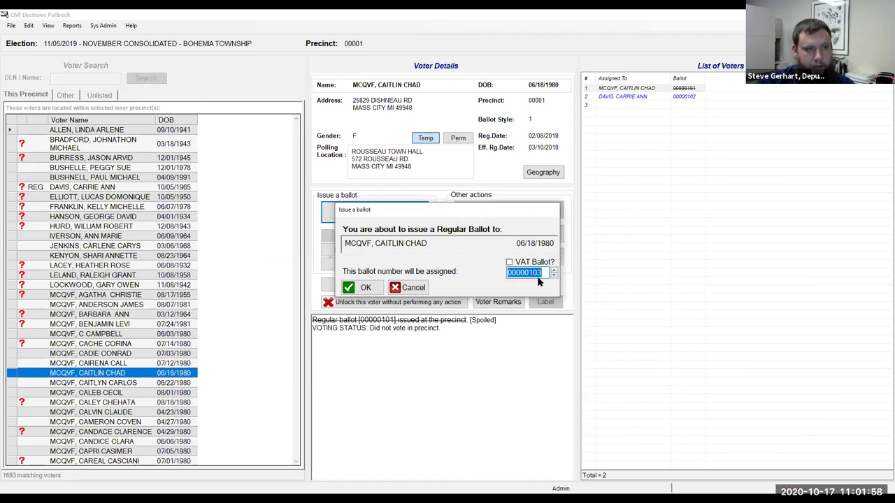
left_click(382, 289)
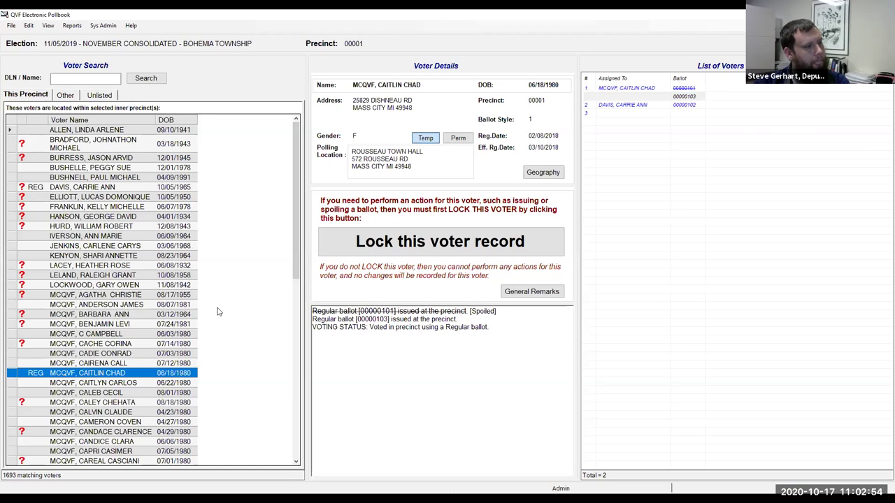
left_click(116, 326)
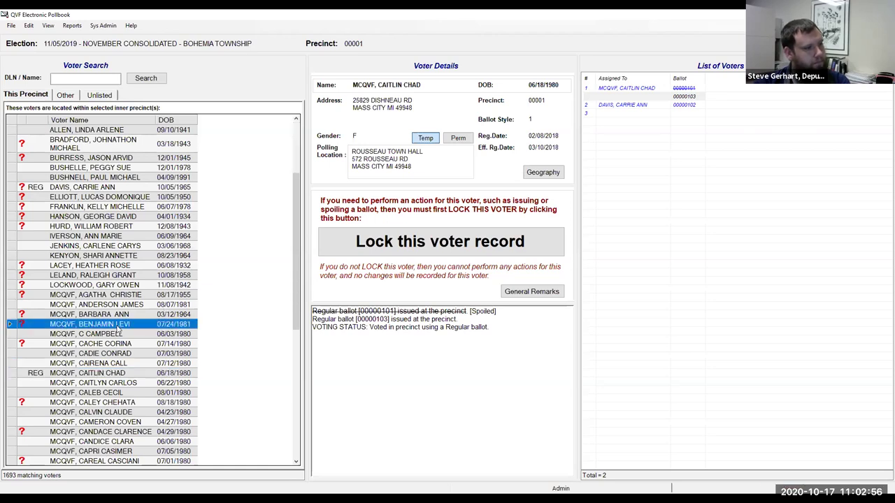
left_click(110, 315)
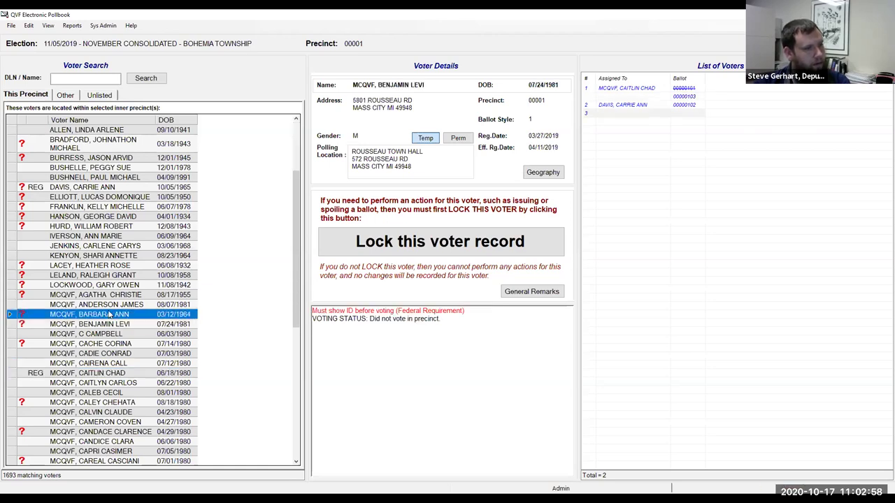
left_click(99, 288)
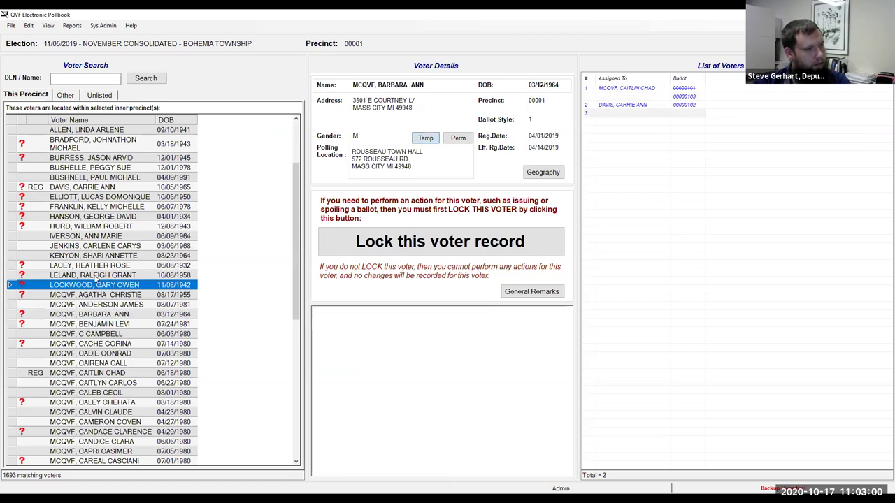
left_click(95, 276)
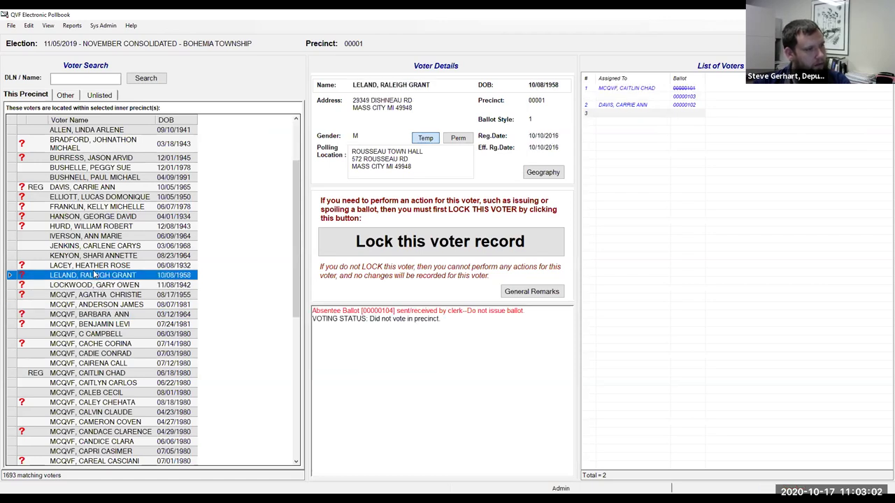
left_click(93, 267)
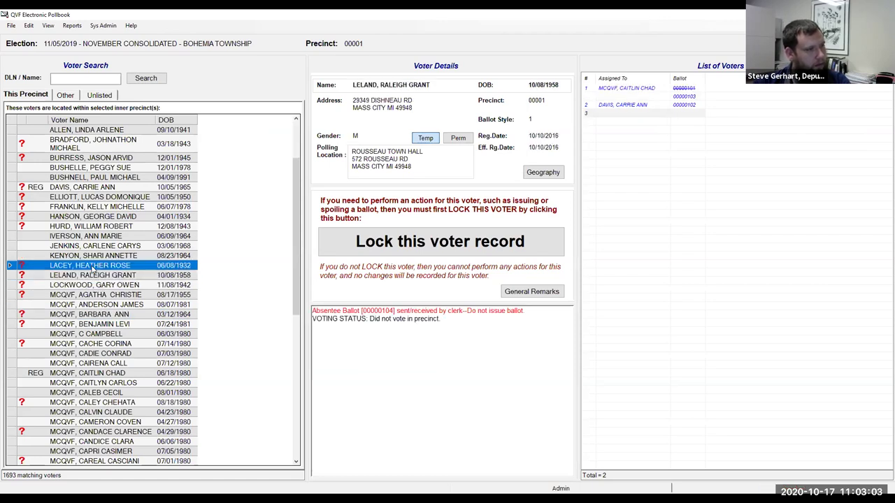
left_click(82, 228)
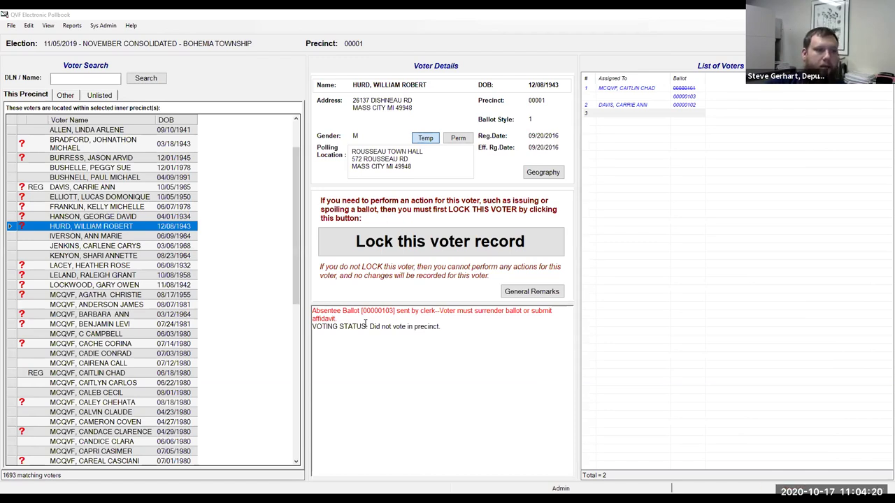
Step: Lock the absentee voter's record and issue regular ballot 00000104, accepting the absentee warning
left_click(390, 254)
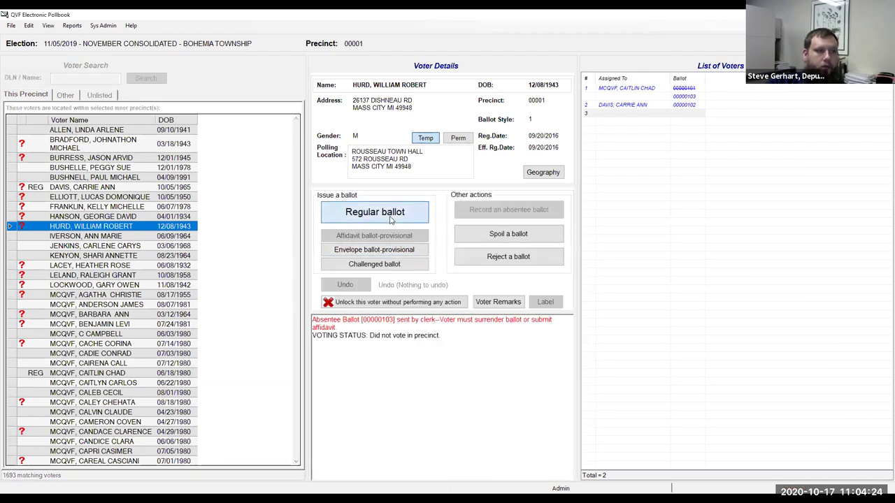
left_click(391, 219)
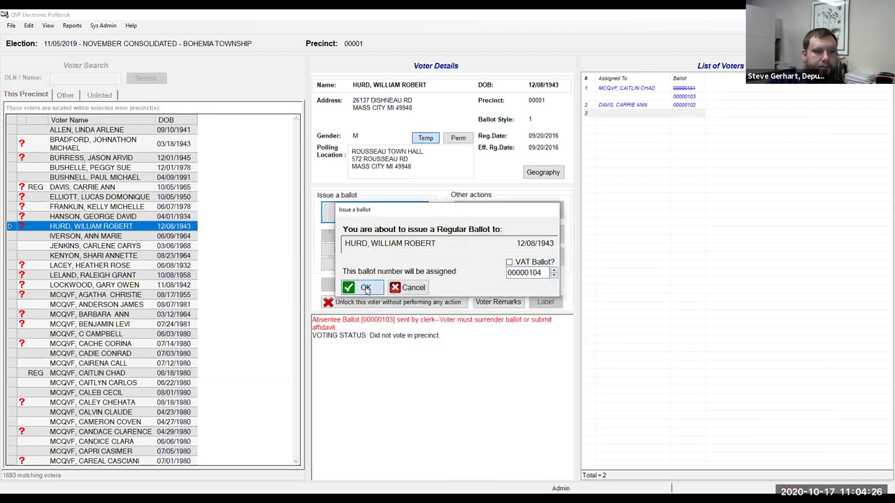
left_click(366, 289)
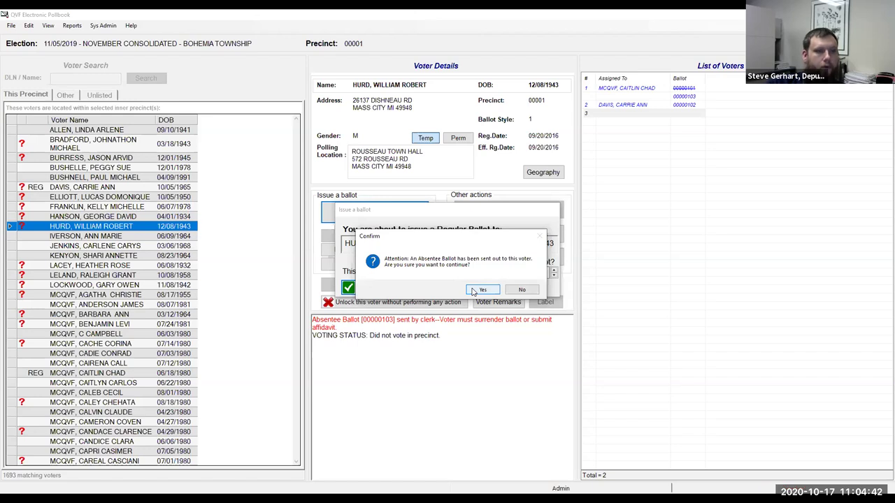
left_click(481, 289)
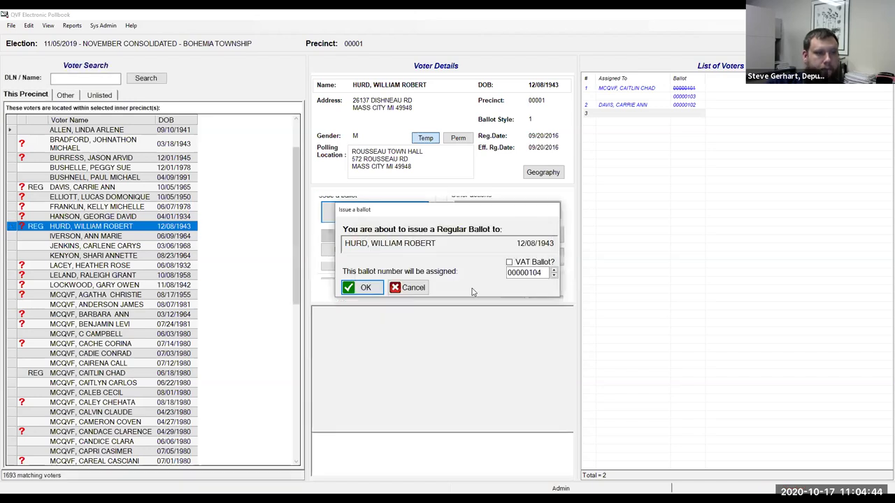
left_click(362, 287)
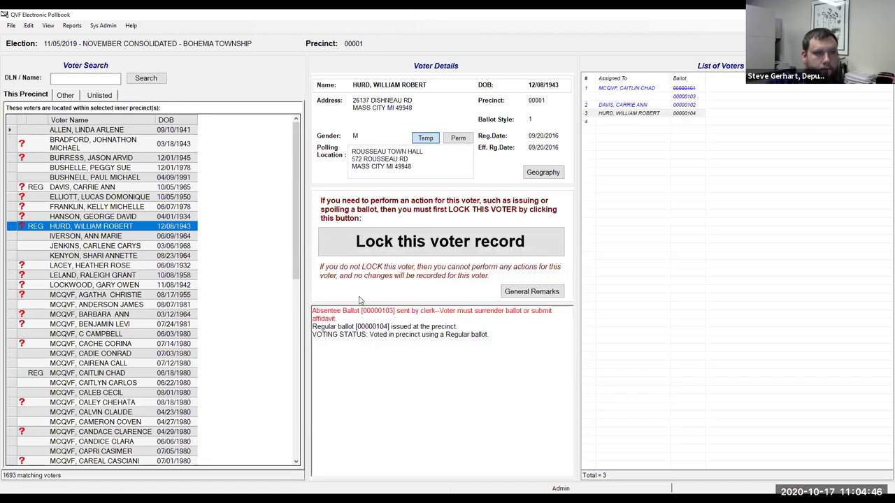
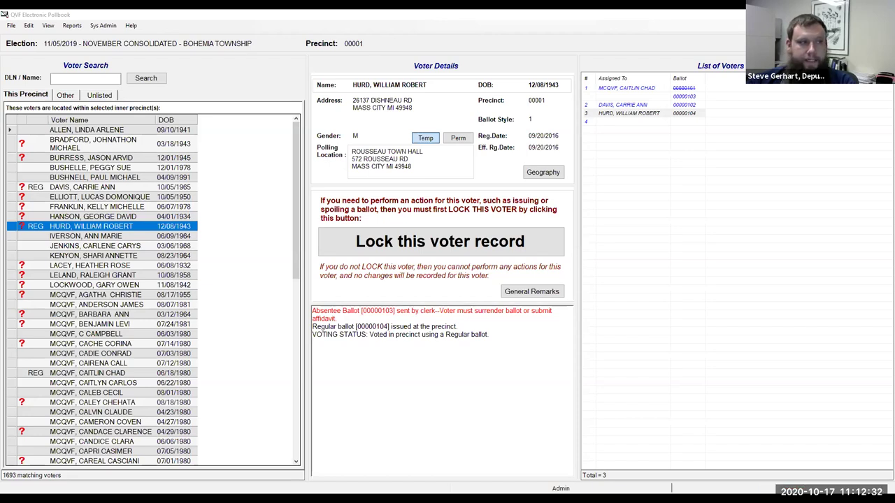
Step: Open the not-voted voter record whose absentee ballot was received by the clerk
left_click(84, 266)
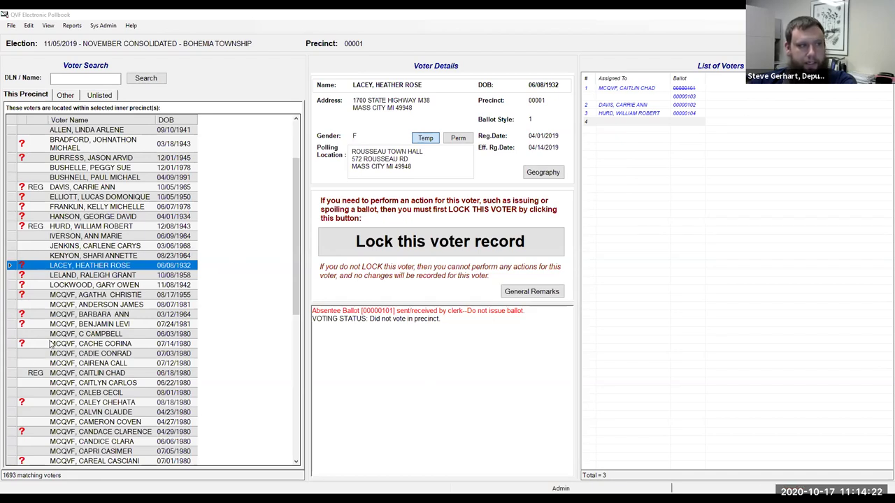
Step: Move down the precinct list to another not-voted voter, then show the tabulator serial/seal slide
key("Down")
key("Down")
key("Down")
key("Down")
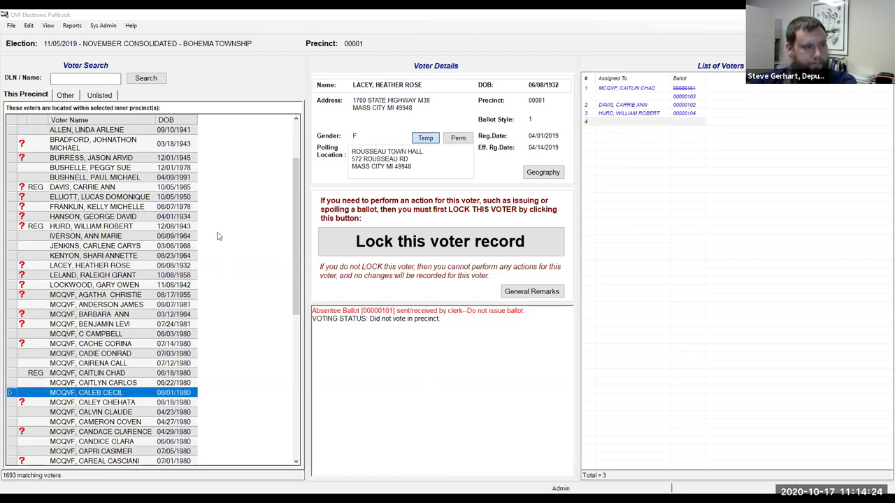
left_click_drag(294, 297, 286, 469)
scroll(205, 185, "up", 12)
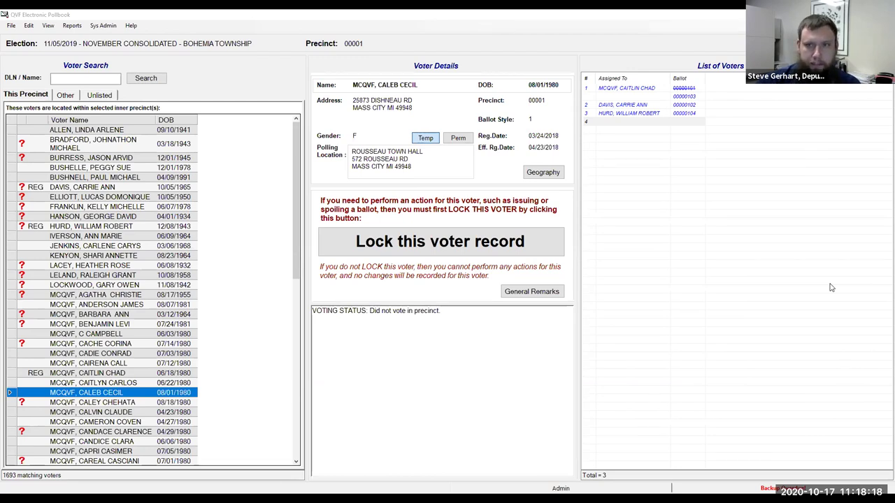
key("alt+Tab")
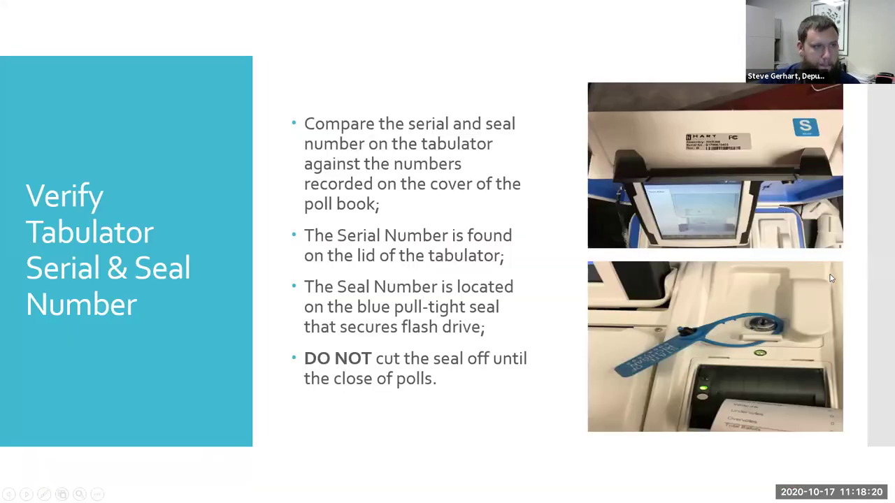